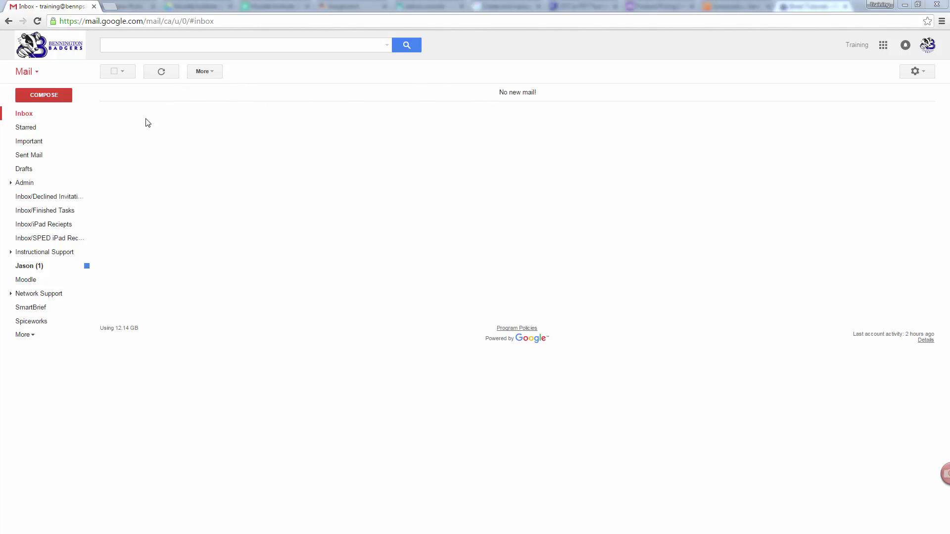
Open the unread "Meeting Tomorrow" message under the blue label and dismiss the calendar tip.
click(35, 270)
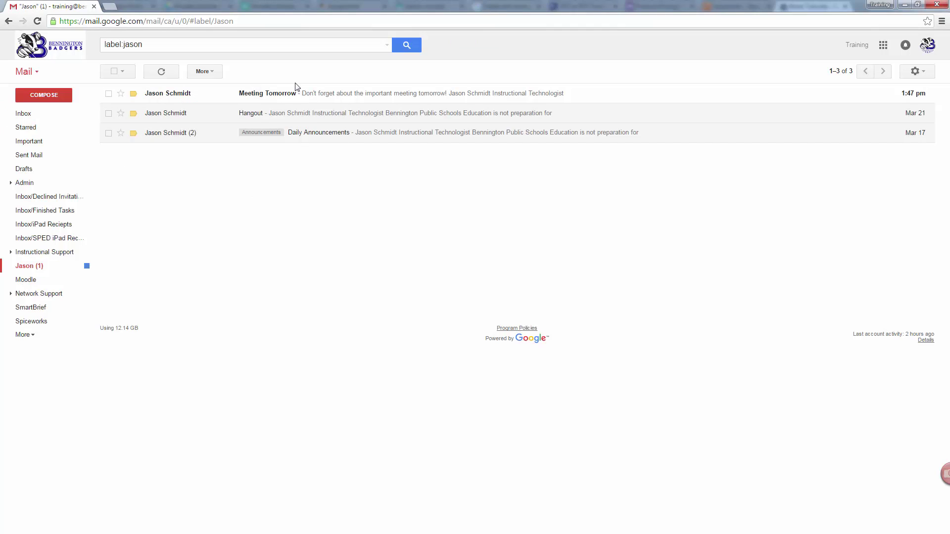
click(341, 99)
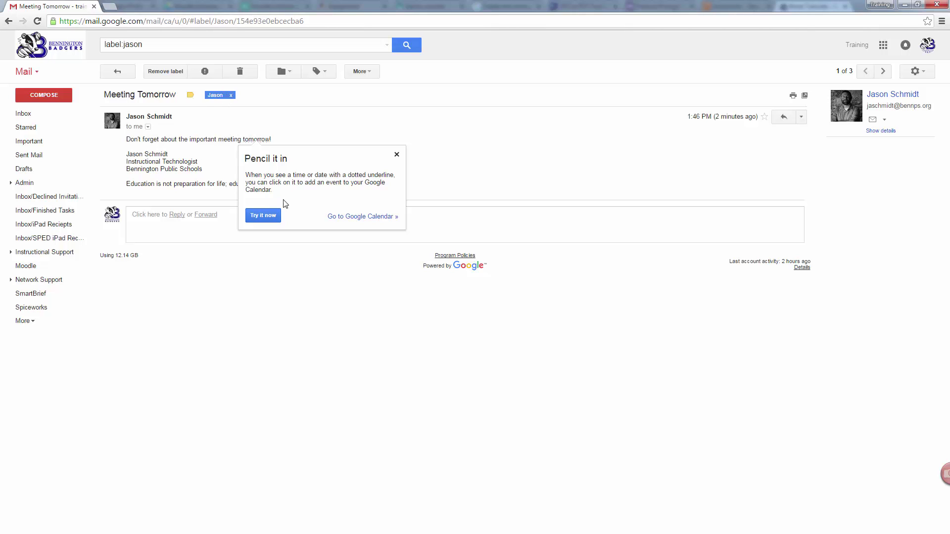
click(396, 155)
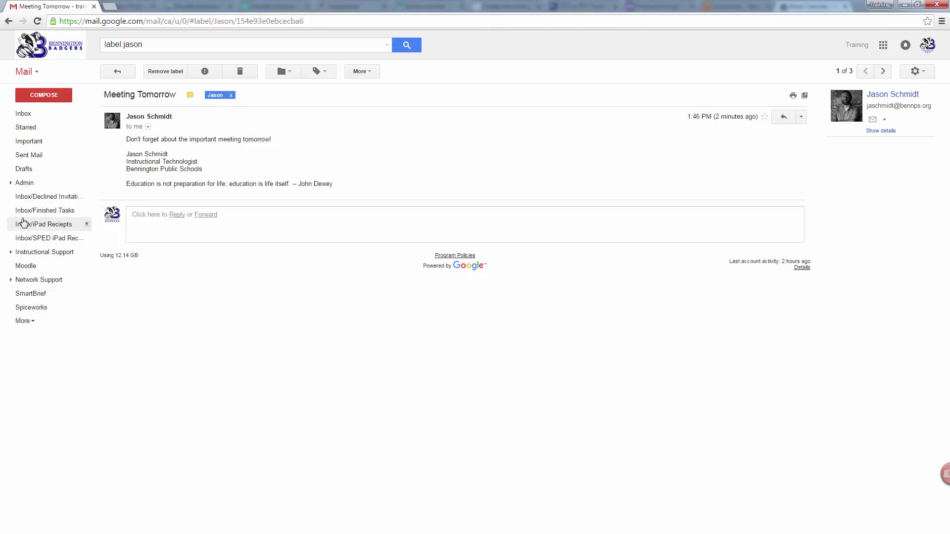
Move the "Meeting Tomorrow" conversation from the blue label's list to the Inbox and view the Inbox.
click(22, 322)
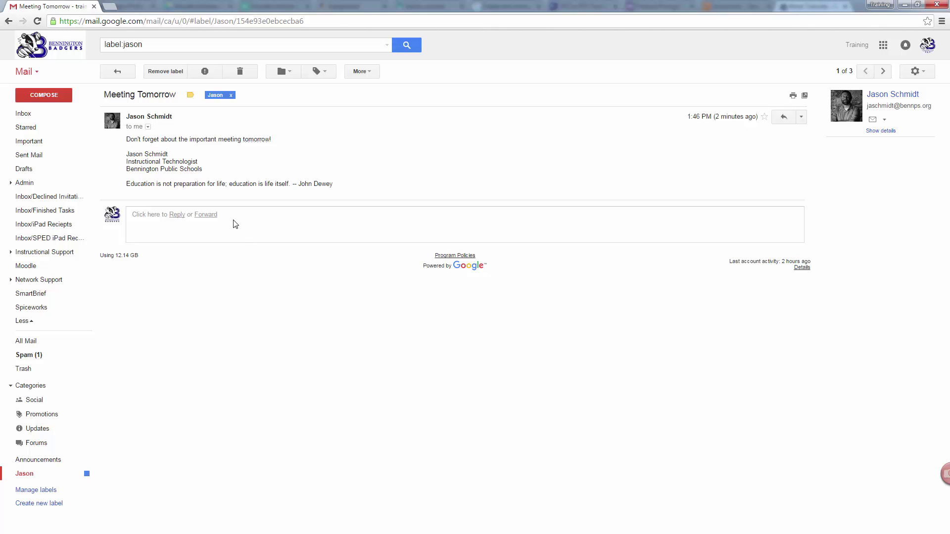
click(119, 74)
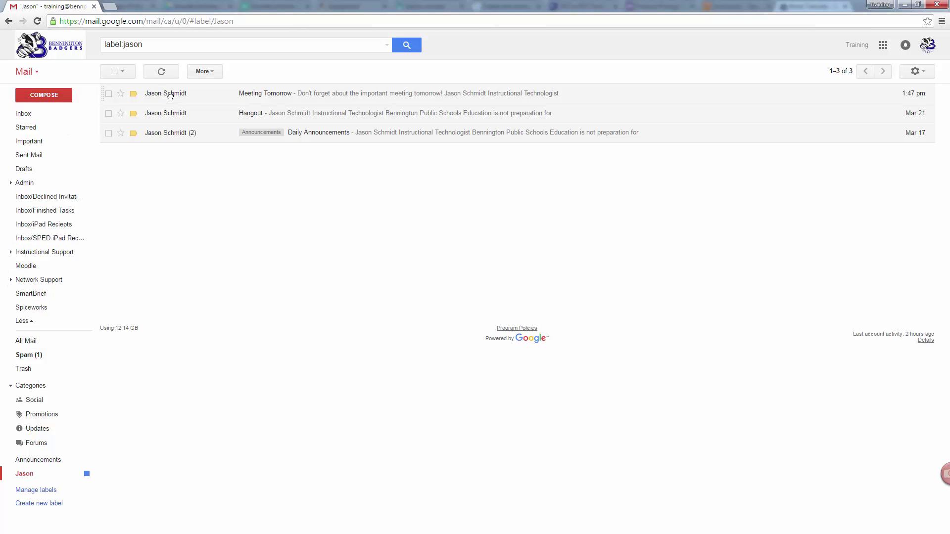
drag(170, 95, 34, 114)
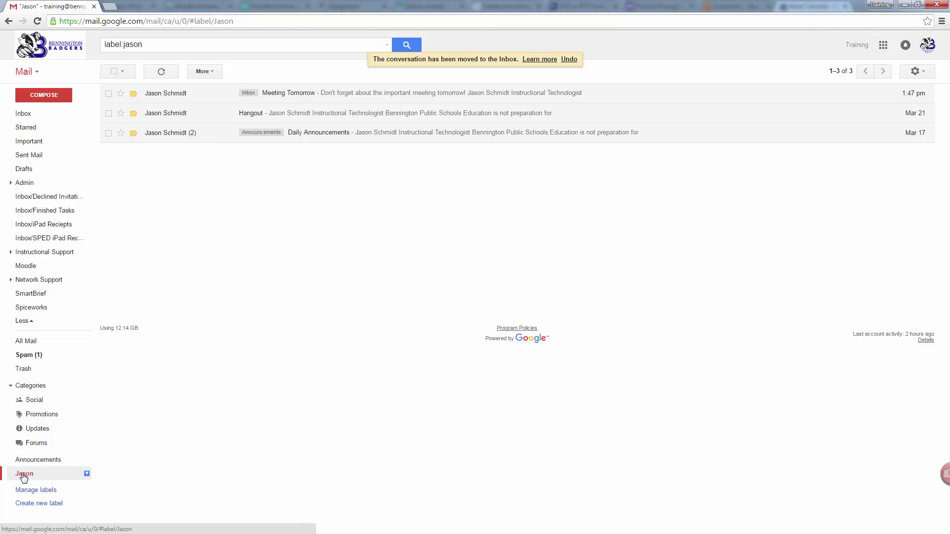
click(24, 115)
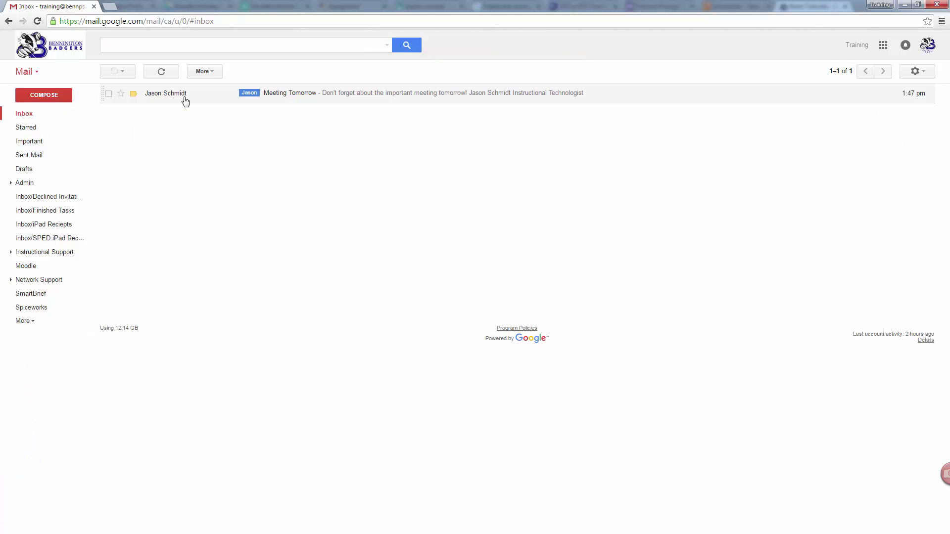
mouse_move(171, 99)
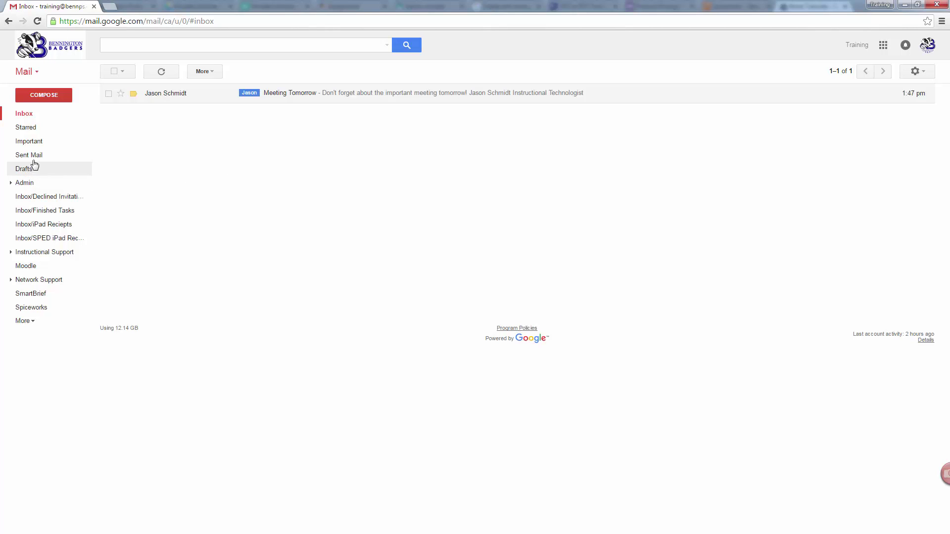
Open "Meeting Tomorrow" from All Mail and remove both its Inbox label and its blue label.
click(24, 321)
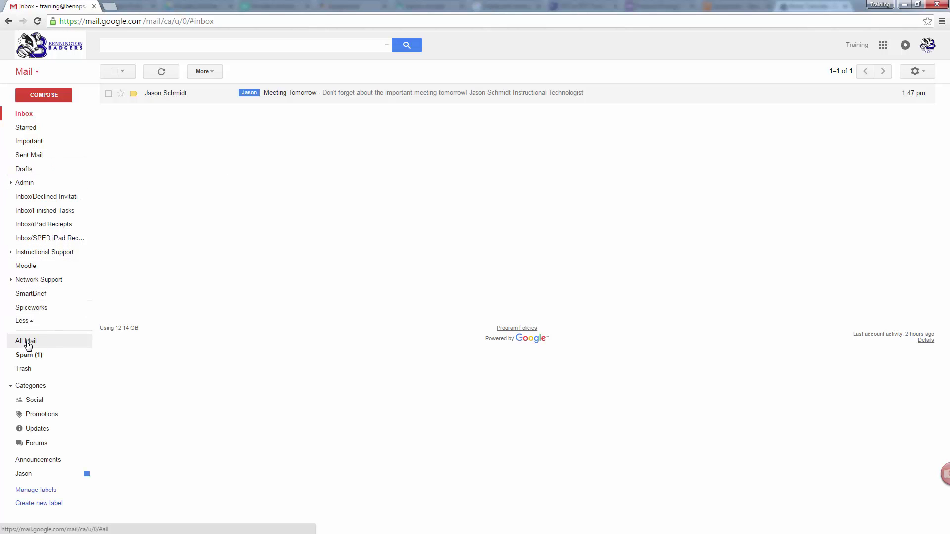
click(28, 344)
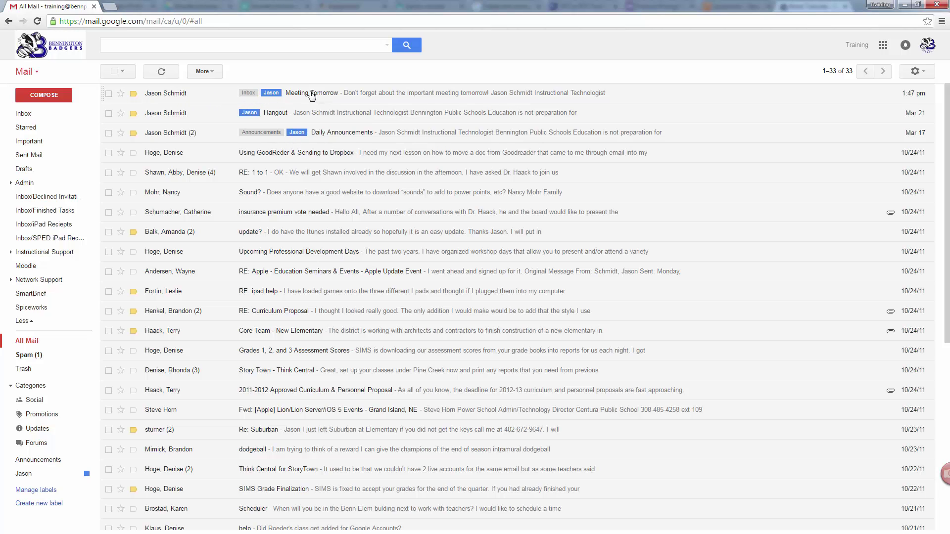
click(176, 93)
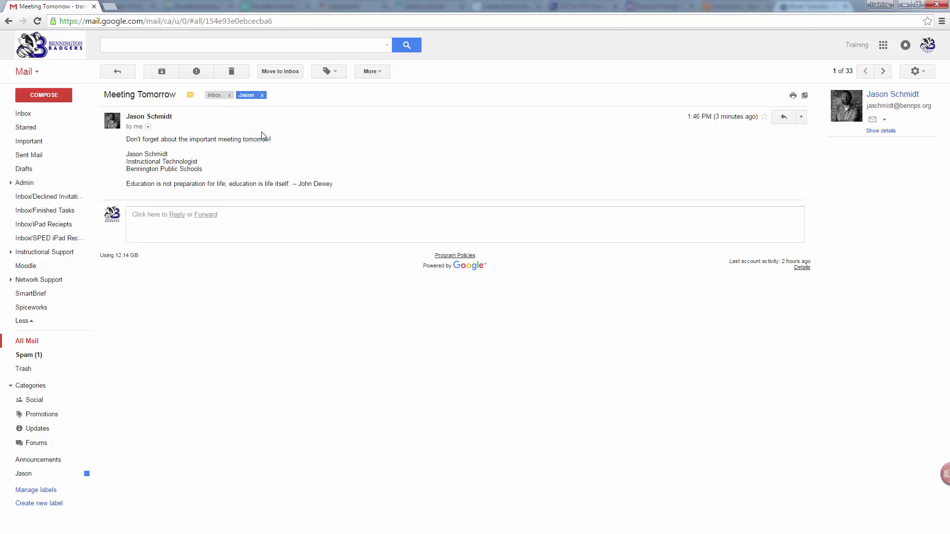
click(229, 97)
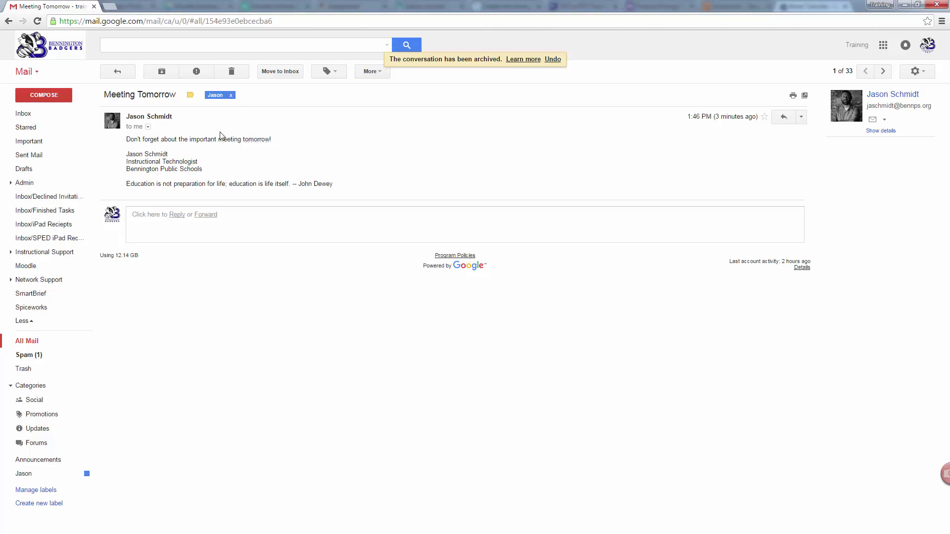
click(231, 97)
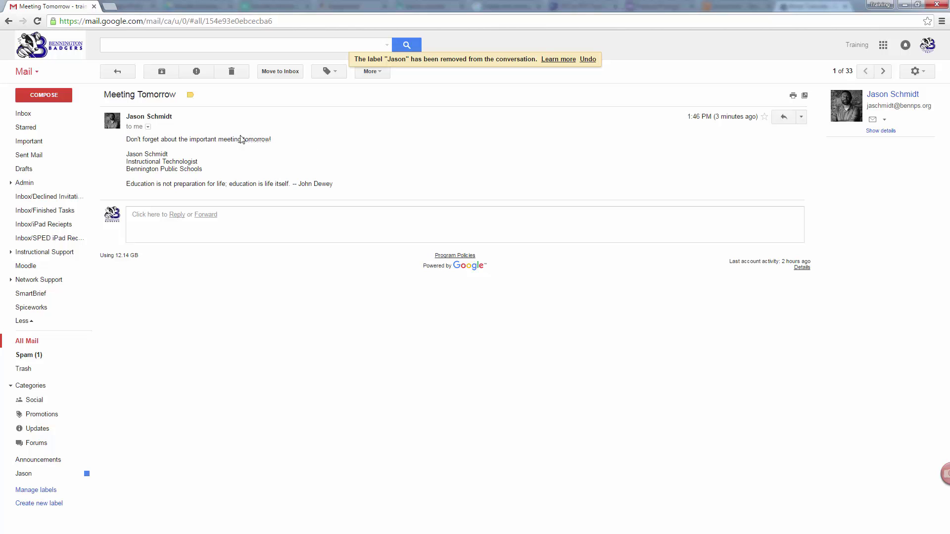
Move the unlabeled "Meeting Tomorrow" conversation from All Mail back to the Inbox and view the Inbox.
click(26, 341)
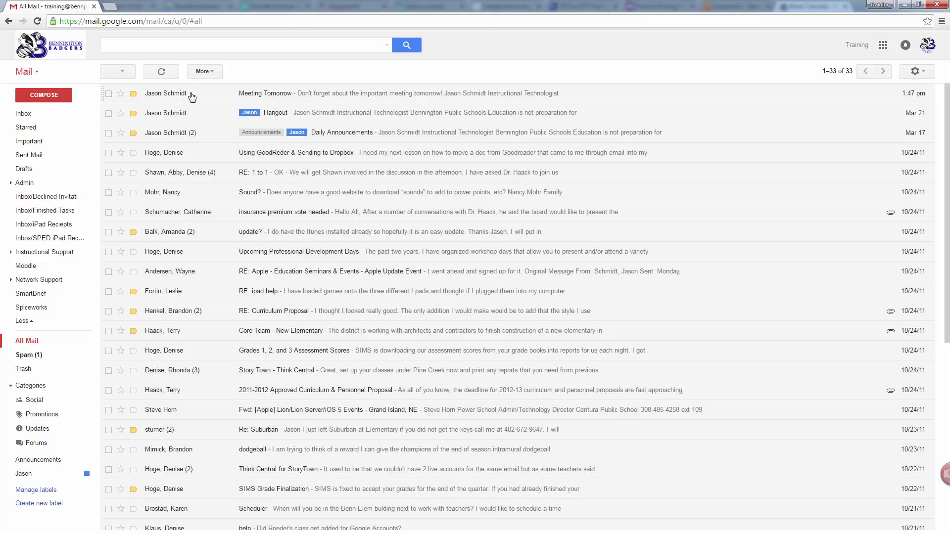
drag(273, 94, 52, 116)
click(32, 114)
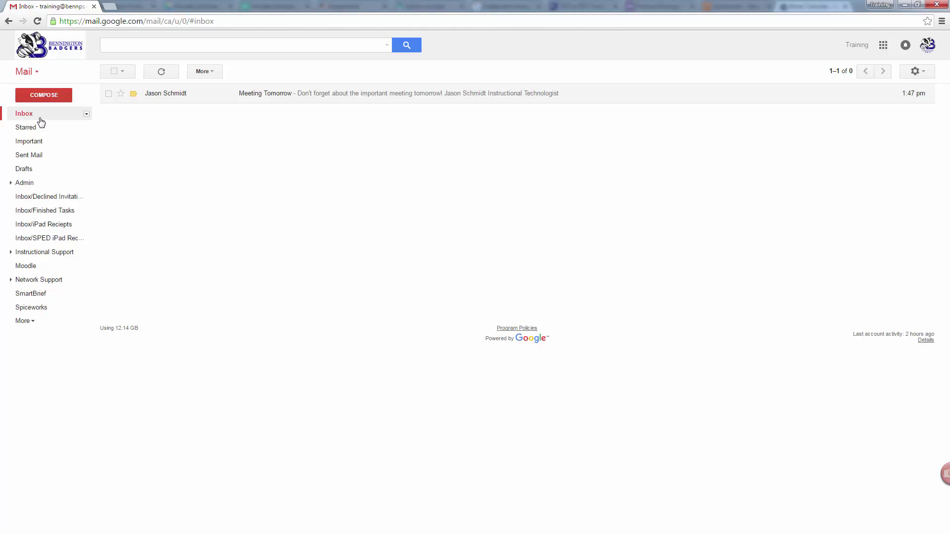
Open the "Meeting Tomorrow" conversation from the Inbox and archive it.
click(311, 94)
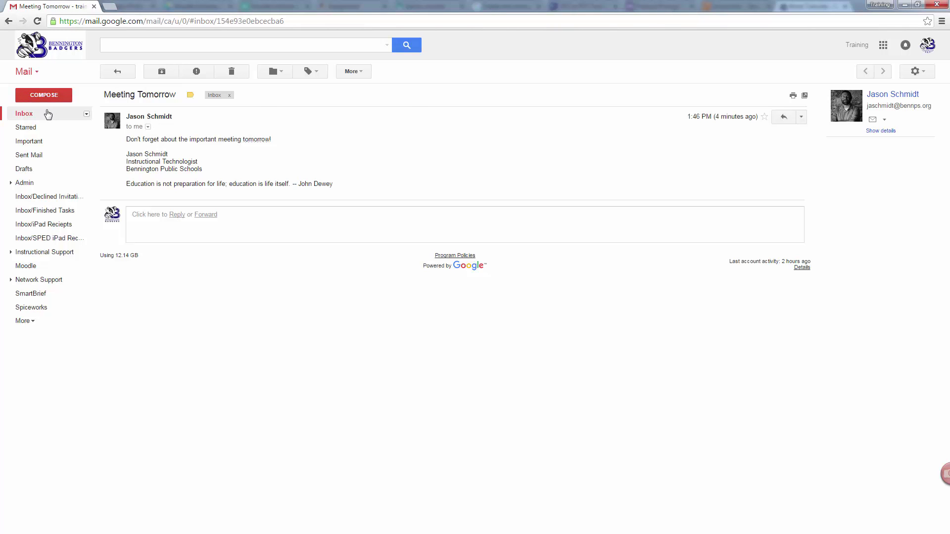
click(47, 112)
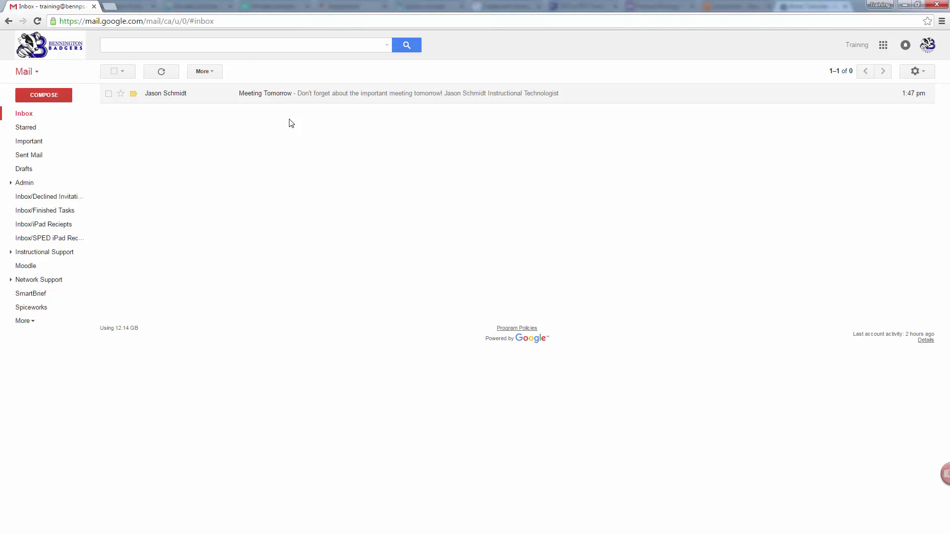
click(264, 99)
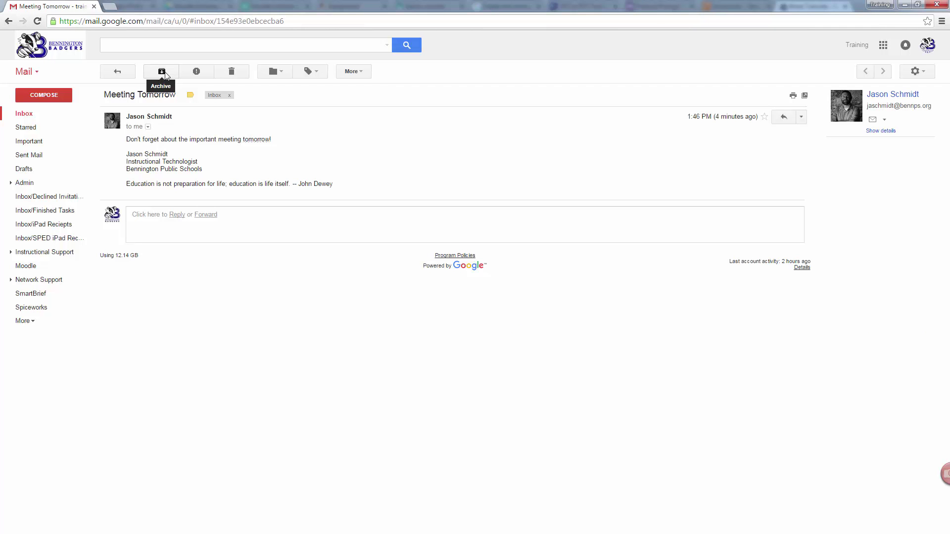
click(162, 74)
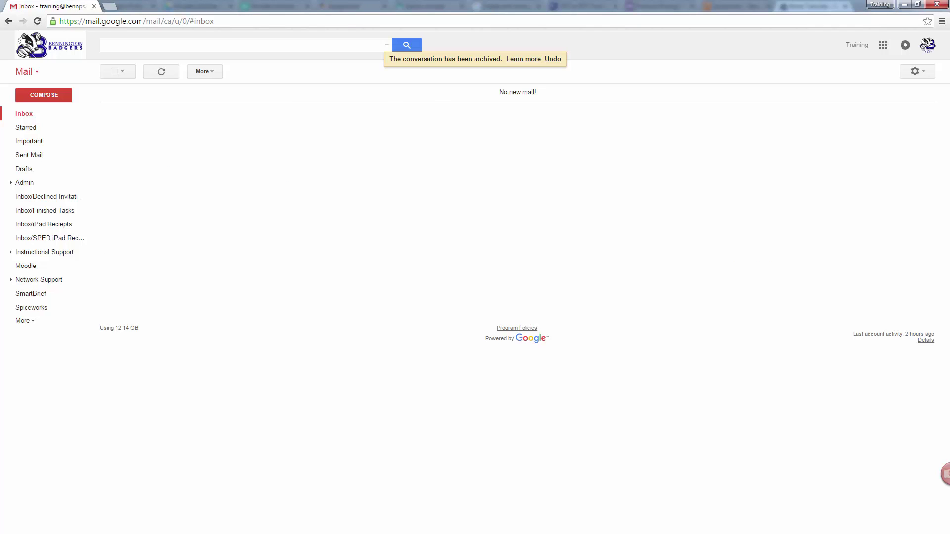
Find the archived "Meeting Tomorrow" conversation in All Mail and send the reply "Ok!".
click(22, 321)
click(32, 339)
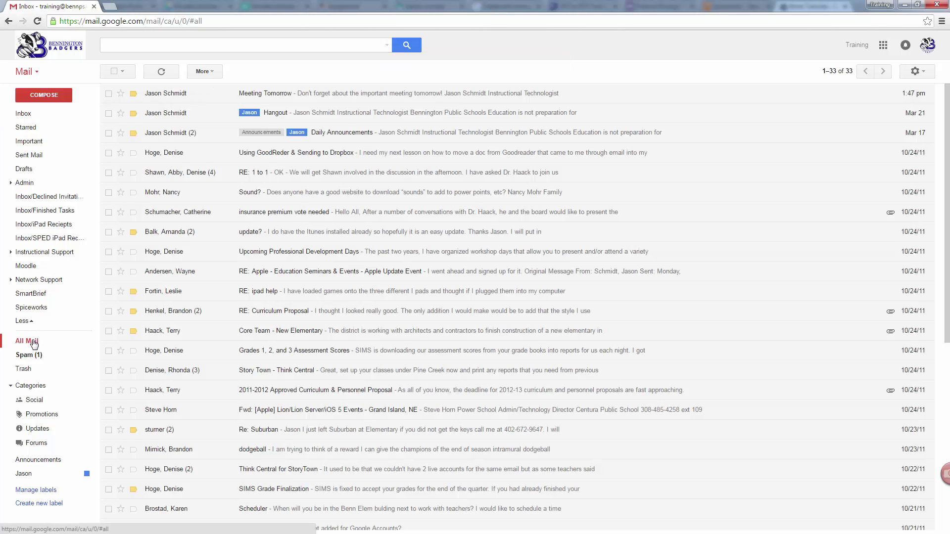
click(261, 99)
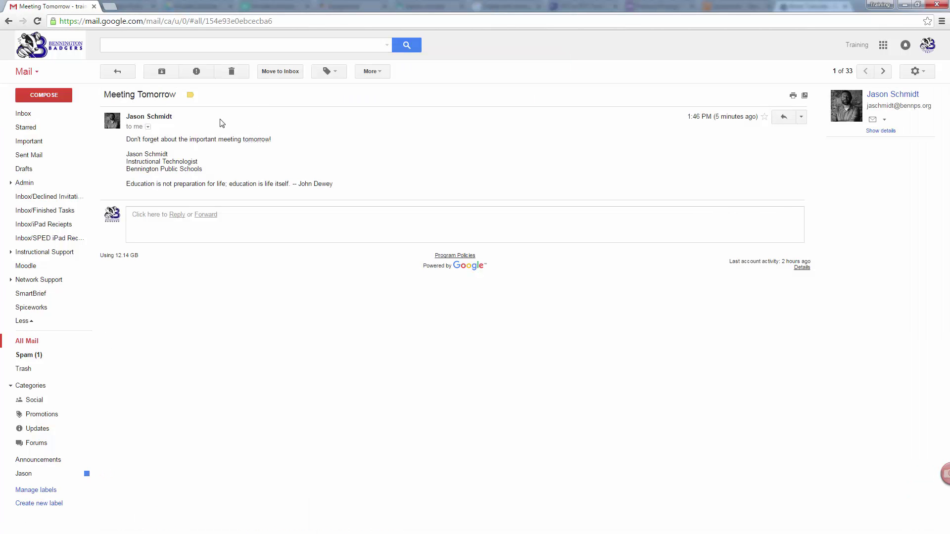
click(261, 221)
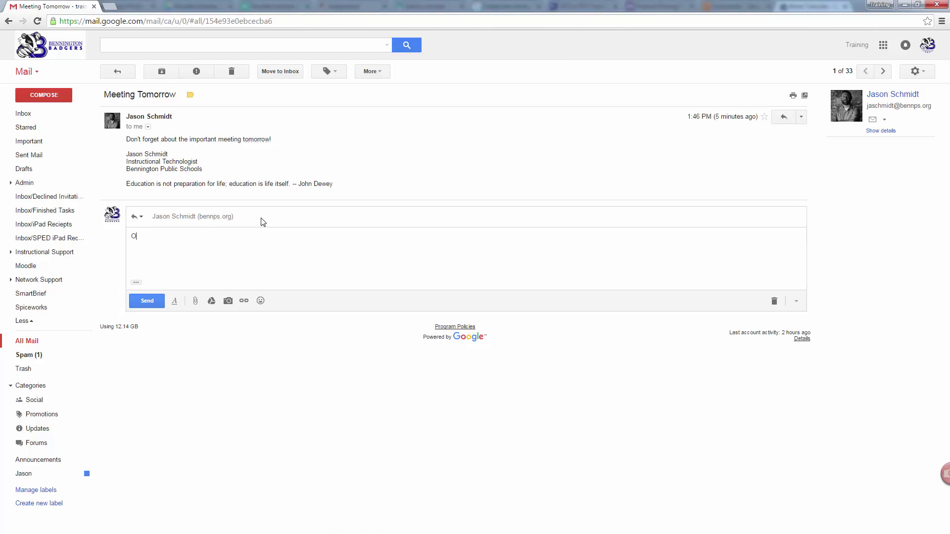
click(147, 301)
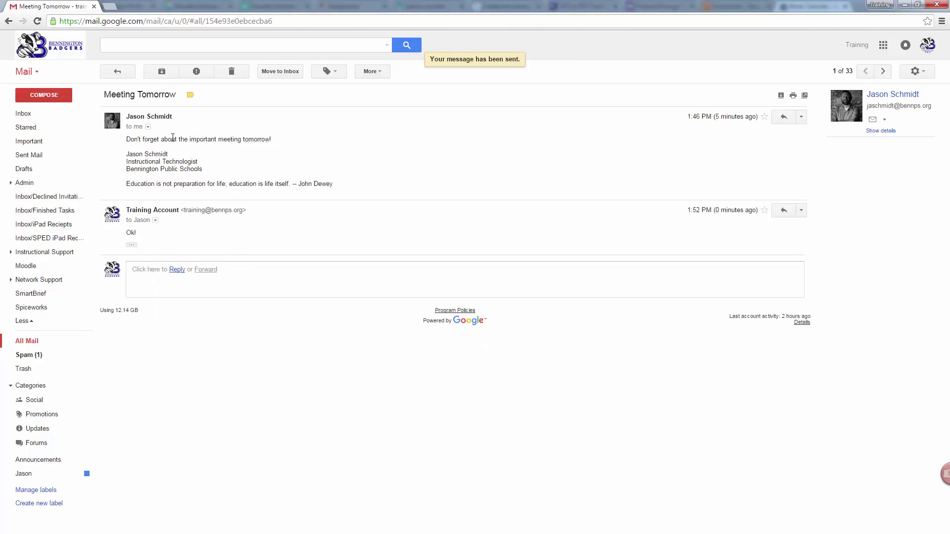
Archive the replied-to conversation, return to the Inbox with the full label list expanded, and refresh it.
click(161, 73)
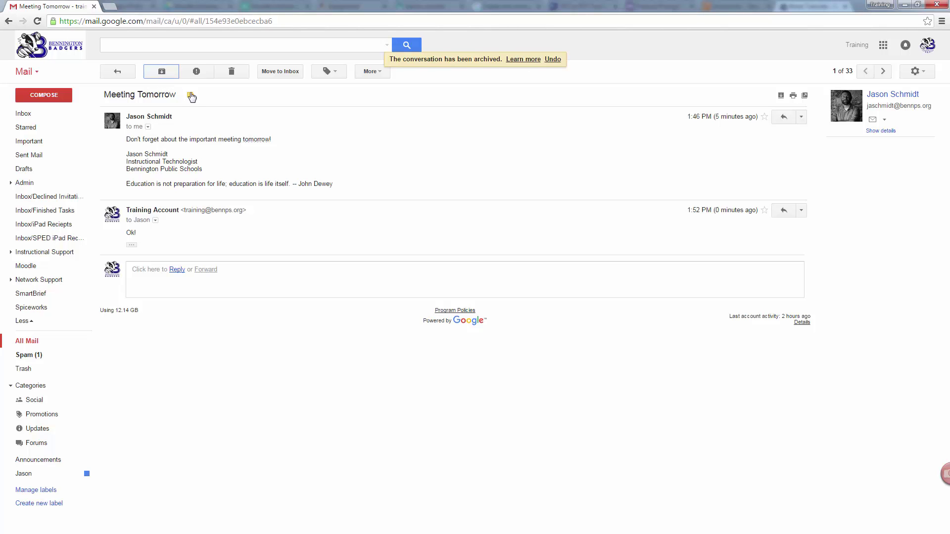
click(118, 73)
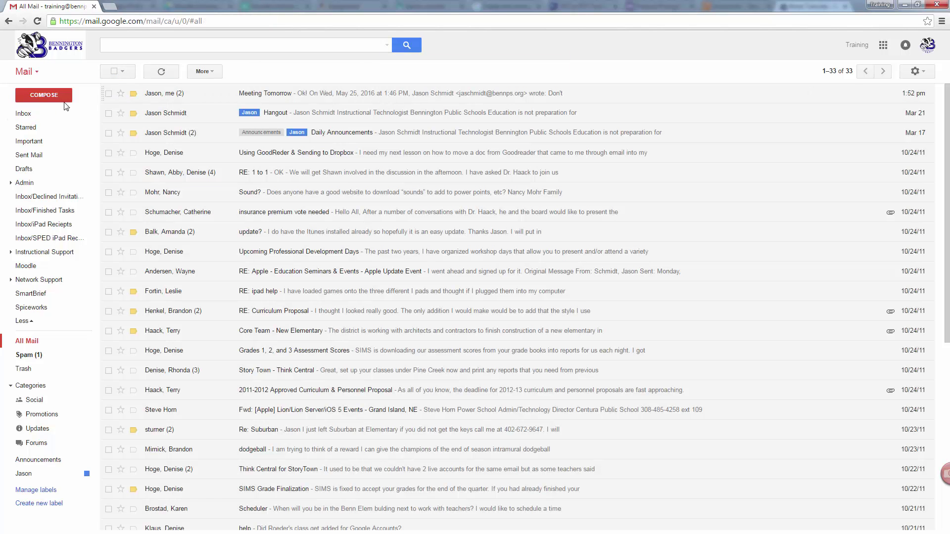
click(24, 114)
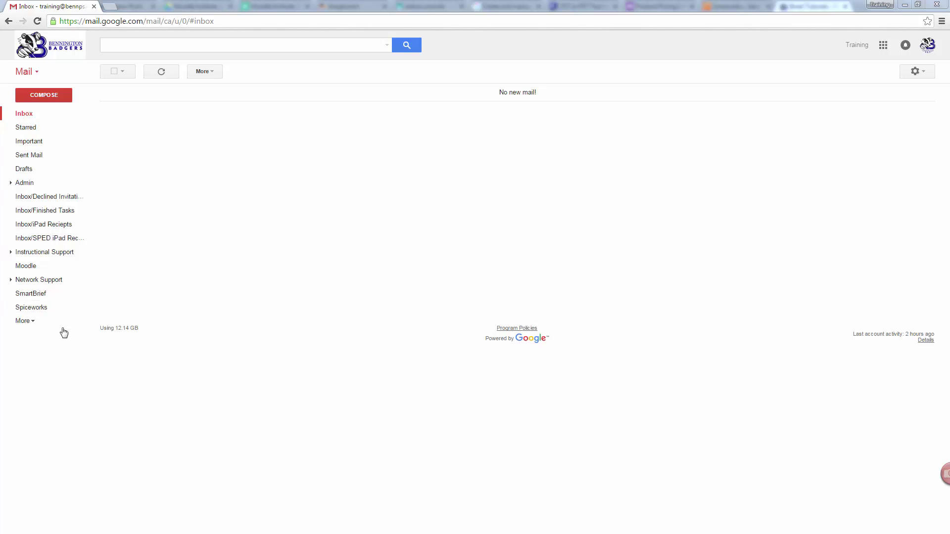
click(25, 321)
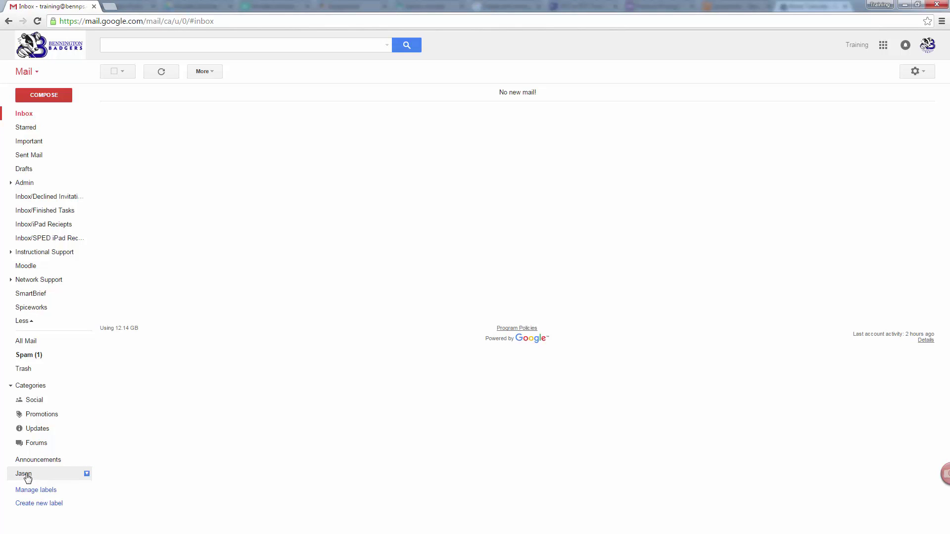
click(162, 74)
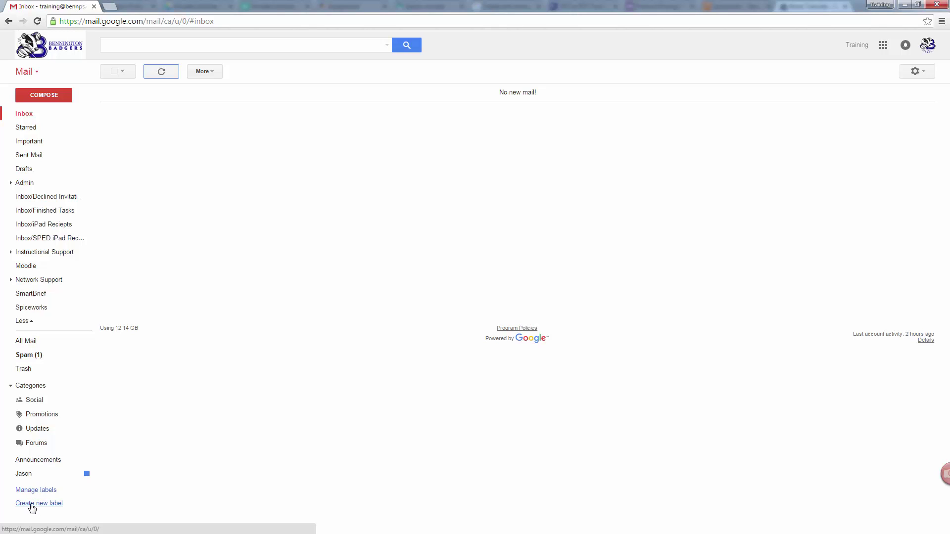
Open the label settings and review the show, hide and show if unread options for each label.
click(917, 74)
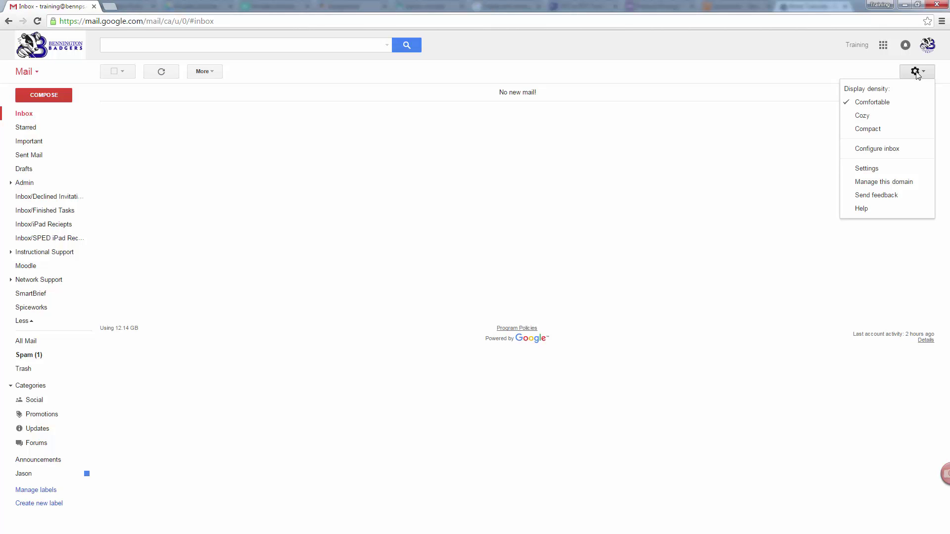
click(875, 172)
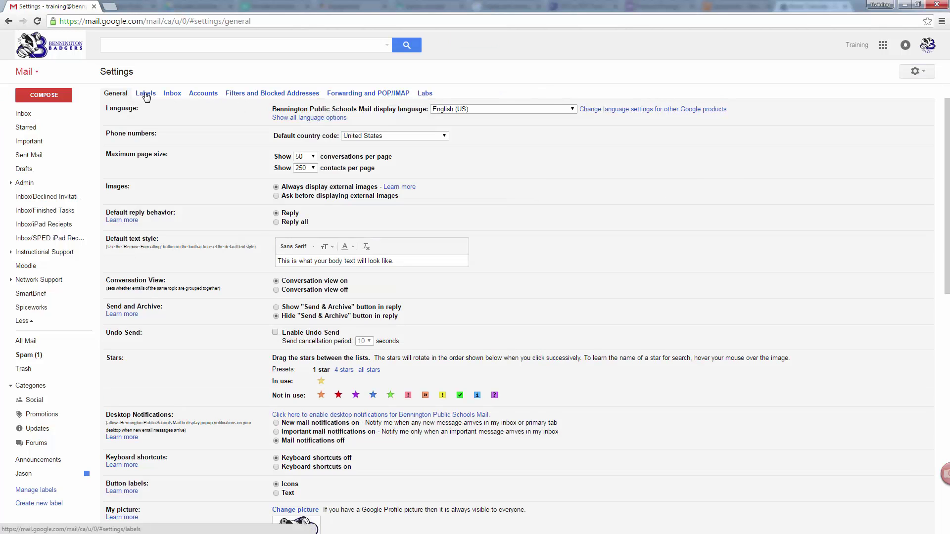
click(146, 95)
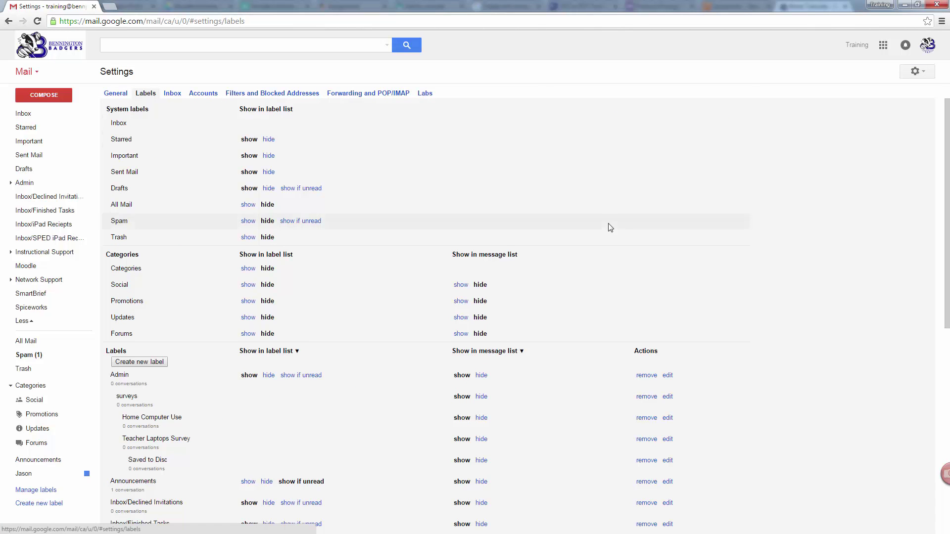
scroll(404, 220, down, 4)
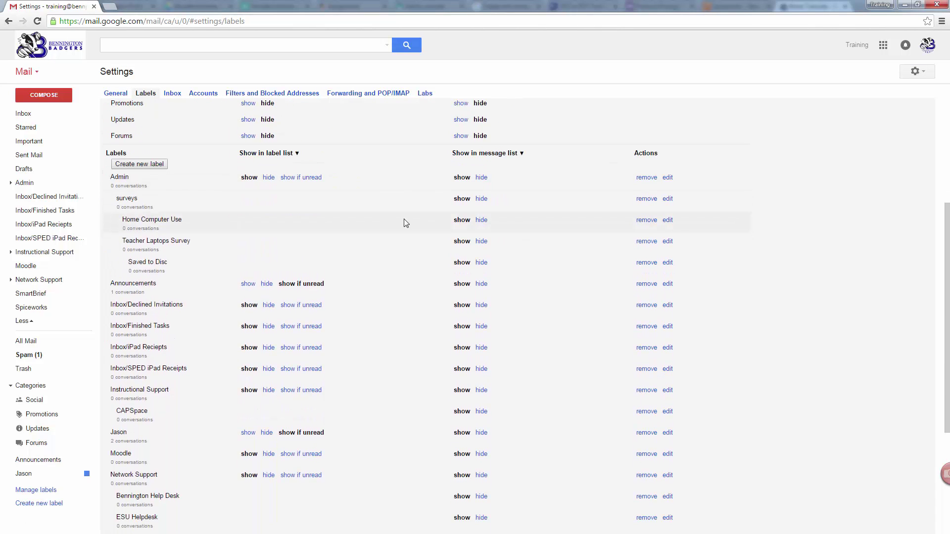
scroll(403, 219, down, 1)
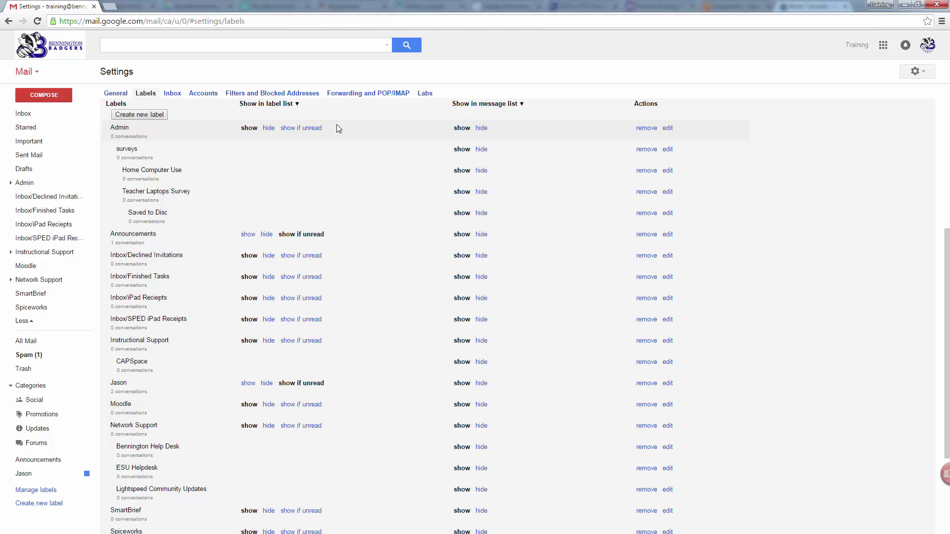
scroll(338, 129, up, 5)
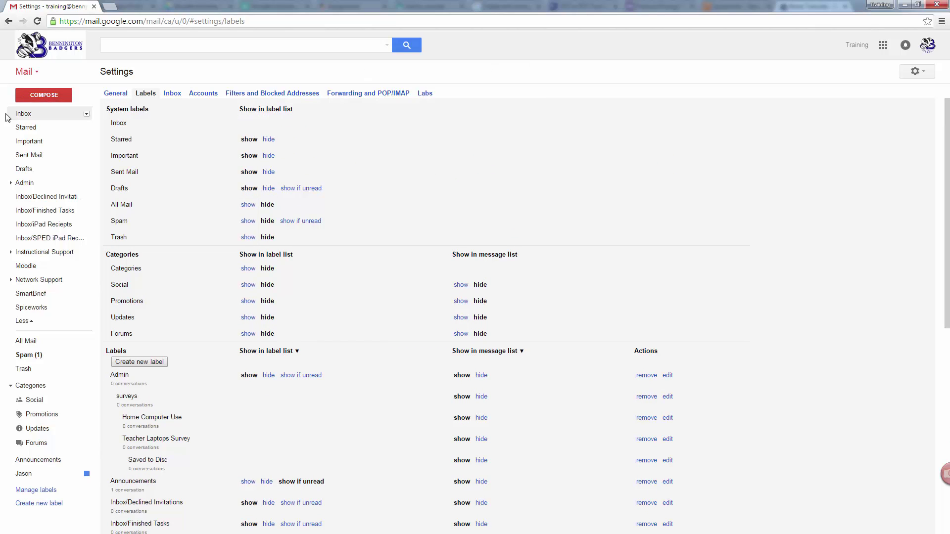
Return to the Inbox and open the new unread reply to "Meeting Tomorrow" under the blue label.
click(21, 114)
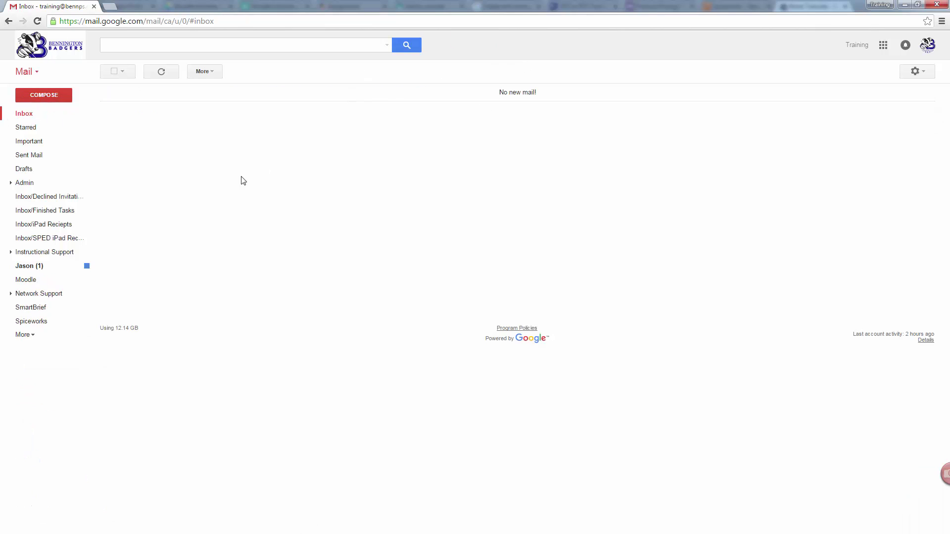
click(24, 267)
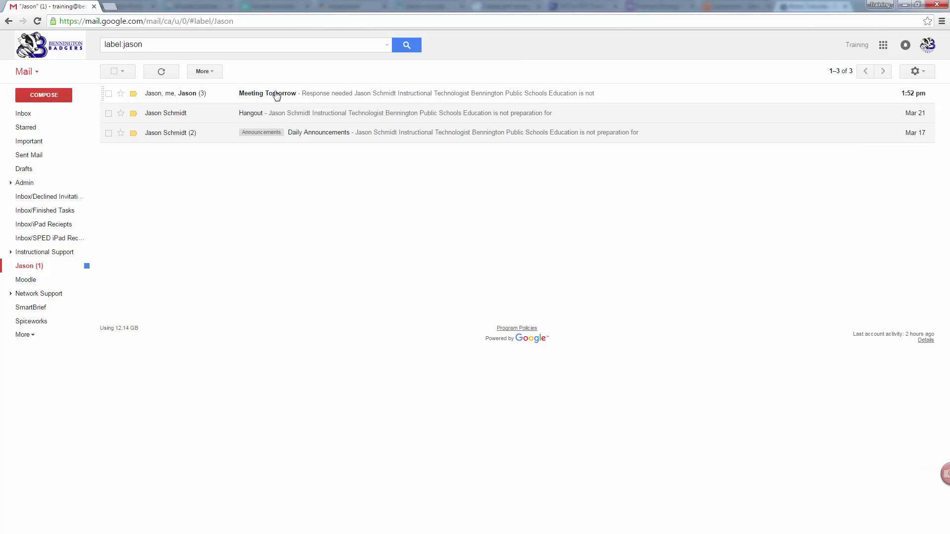
click(277, 95)
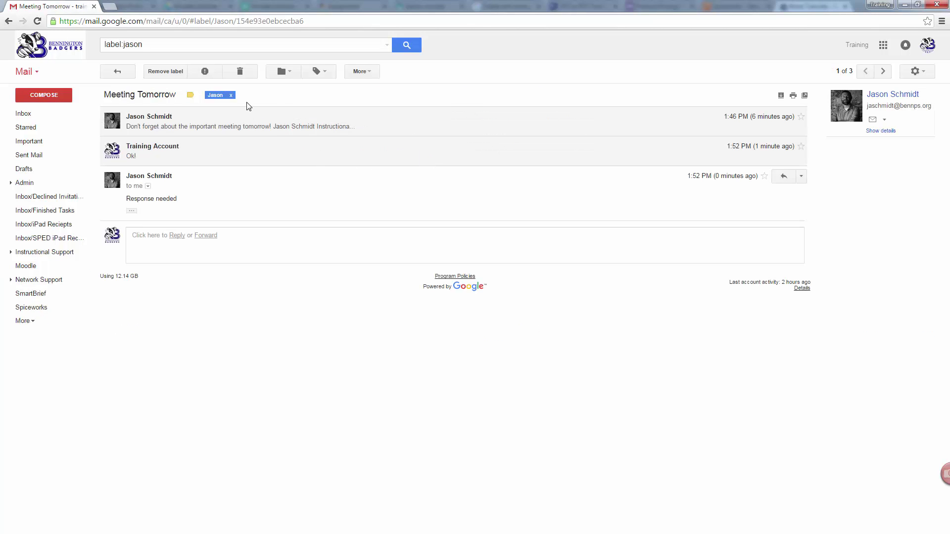